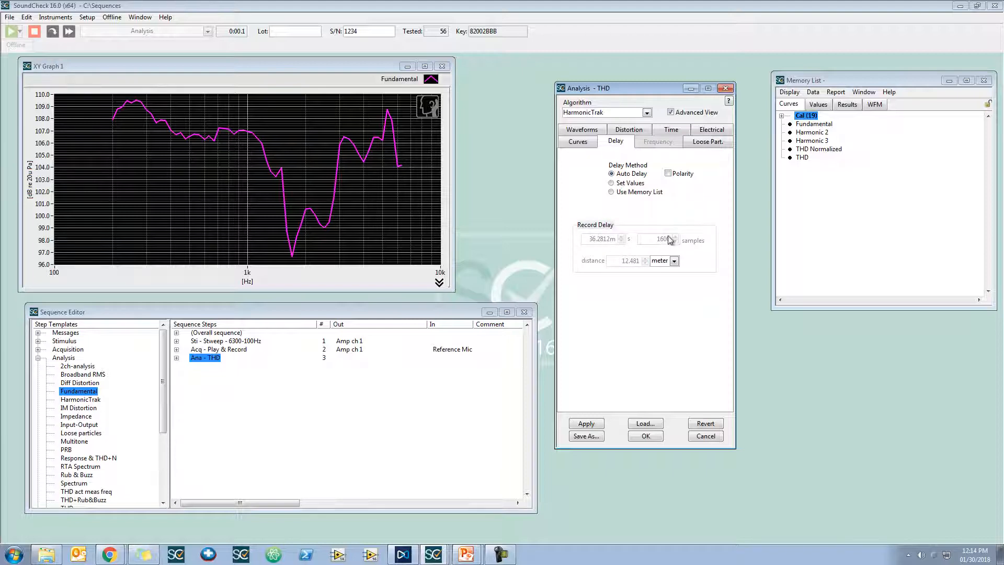
Show the Record Delay value from the Memory List in a new table and check the curve names in the THD analysis step
click(816, 104)
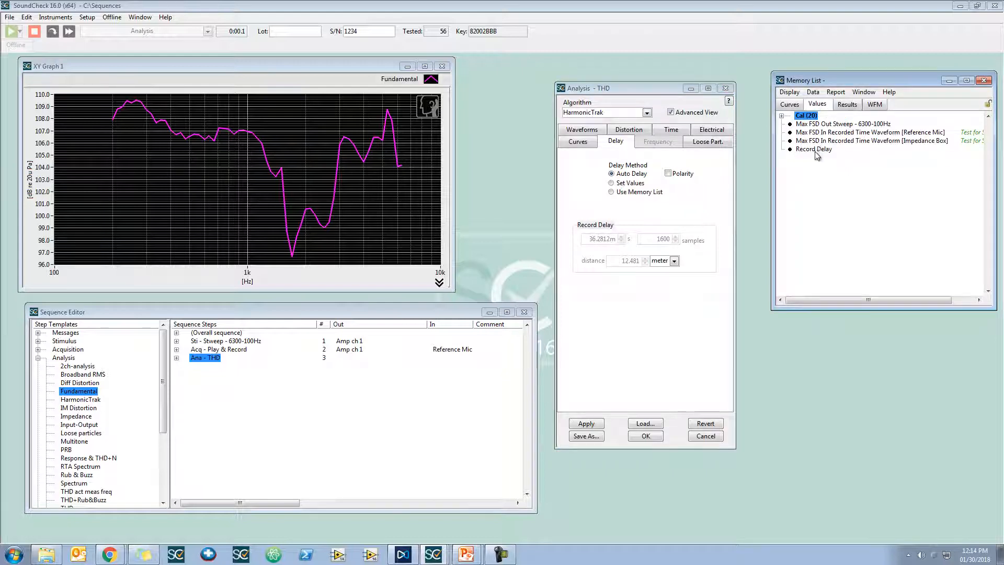
click(816, 150)
drag(759, 162, 226, 84)
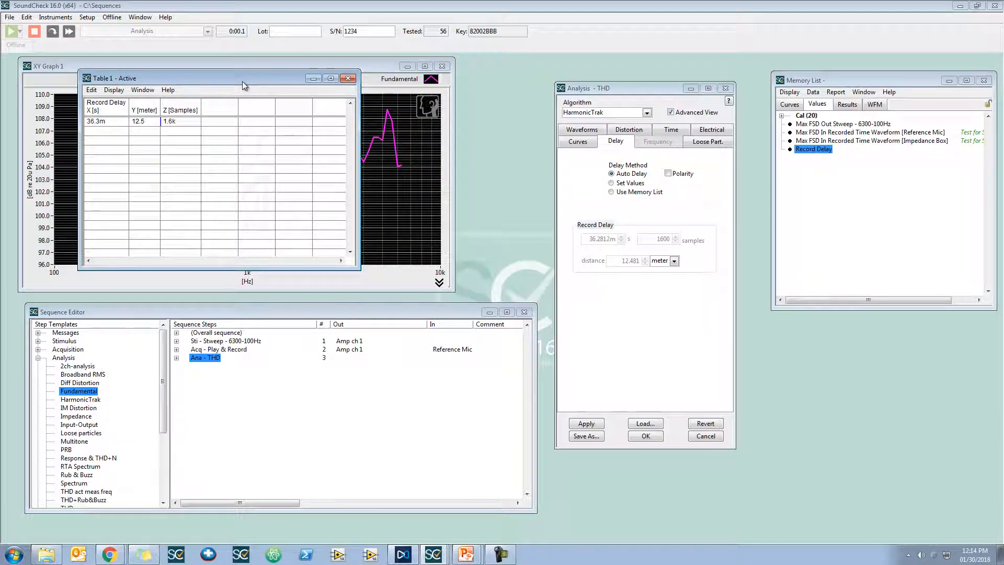
click(579, 142)
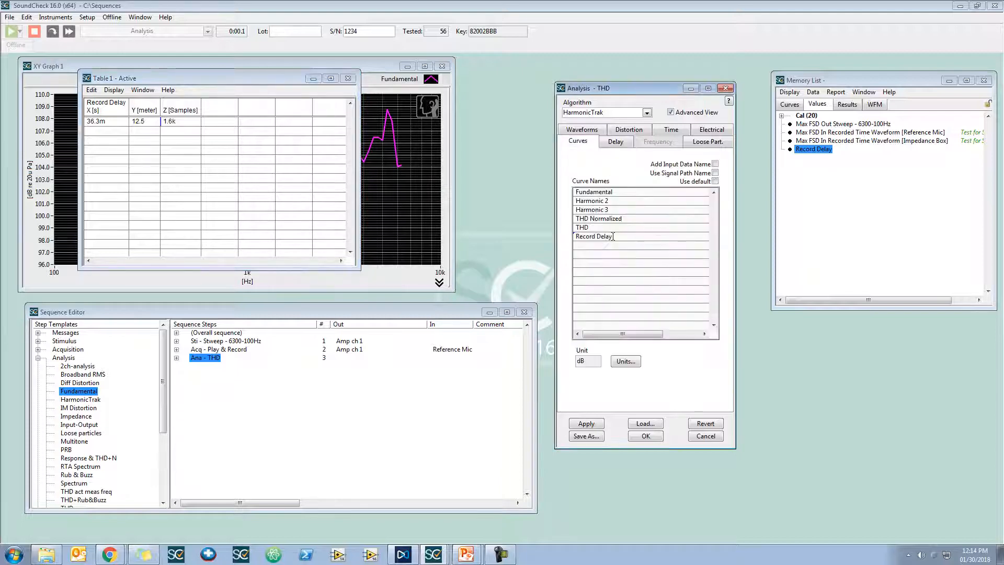
click(622, 143)
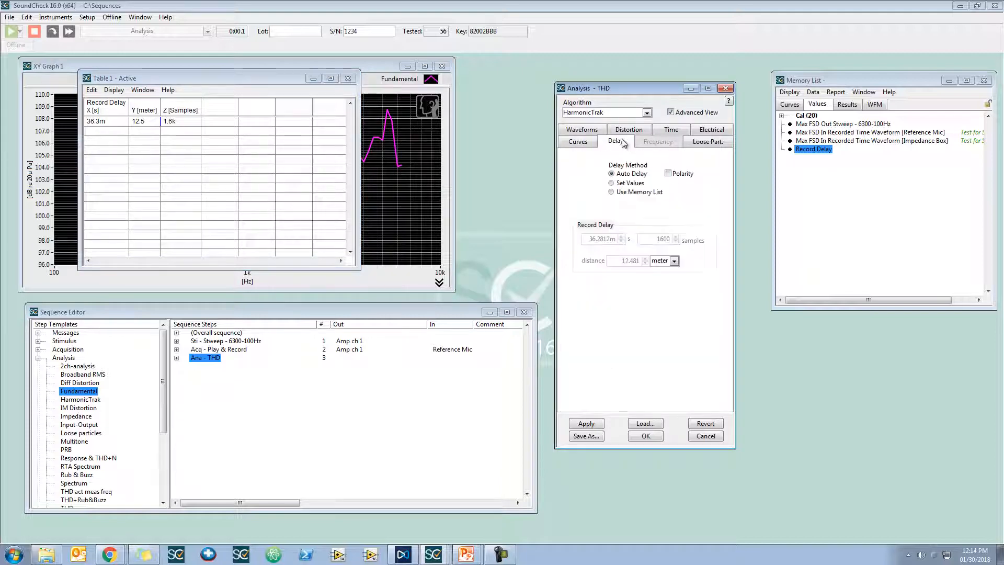
Plot the Stweep - 6300-100Hz waveform in a new graph and set its time axis maximum to 10 ms
click(872, 104)
double_click(840, 116)
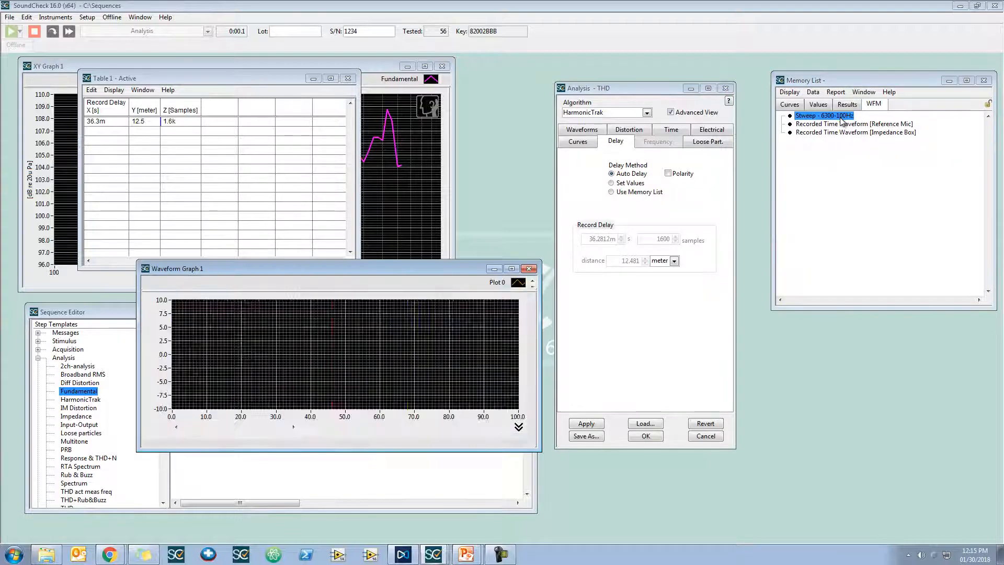
drag(405, 269, 306, 73)
double_click(427, 232)
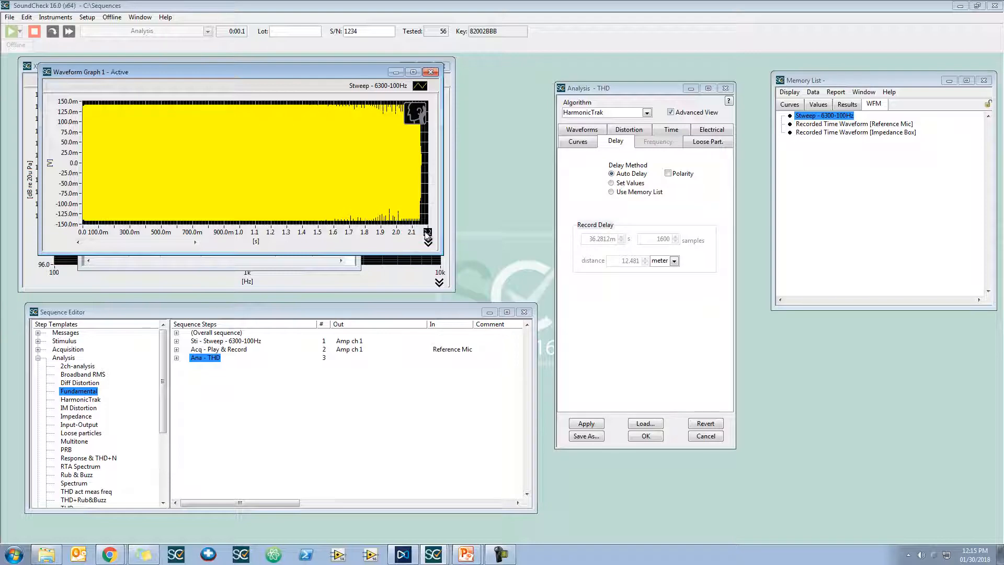
text(10m)
key(Return)
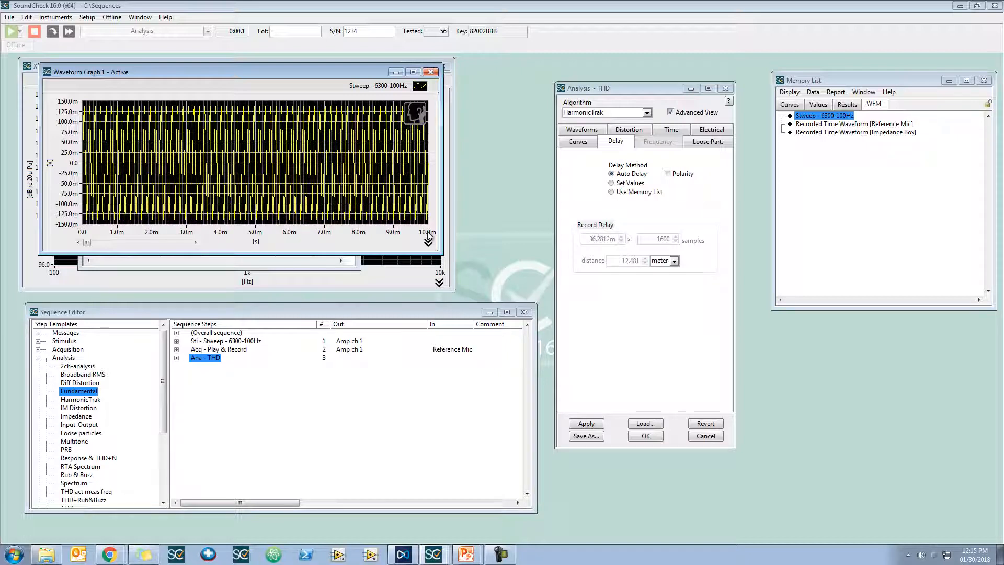
Plot the Recorded Time Waveform [Reference Mic] in a separate new graph and maximize that graph
click(863, 92)
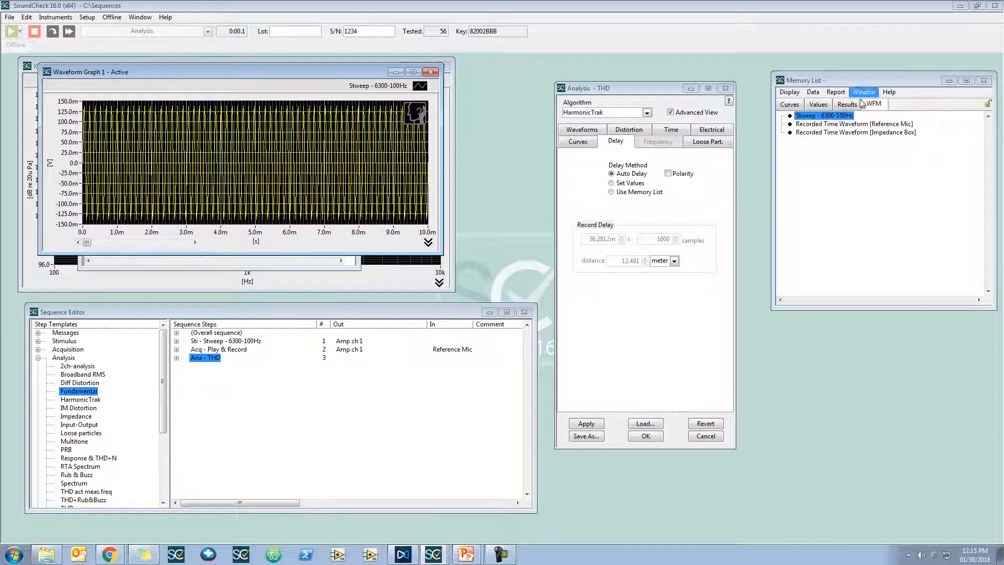
drag(854, 124, 383, 293)
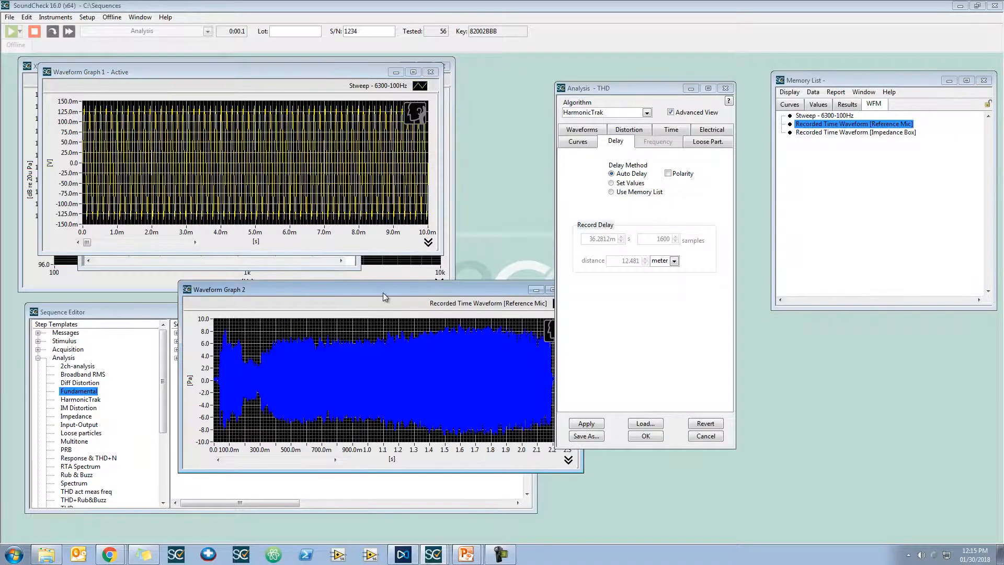
double_click(383, 293)
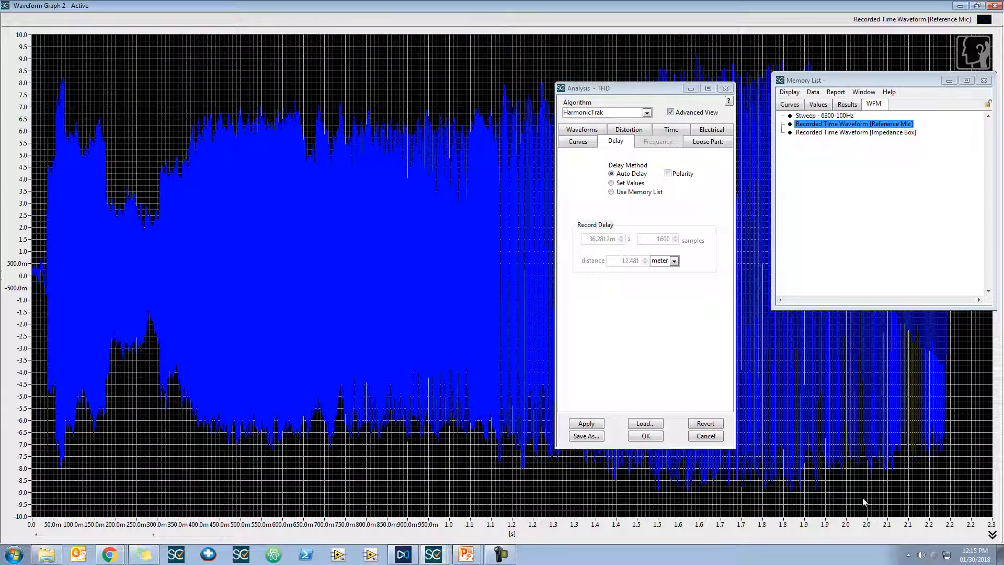
Set the time axis maximum of the Reference Mic waveform graph to 0.01 s, and then to 50 ms
double_click(992, 525)
key(BackSpace)
text(0.01)
key(Return)
double_click(991, 525)
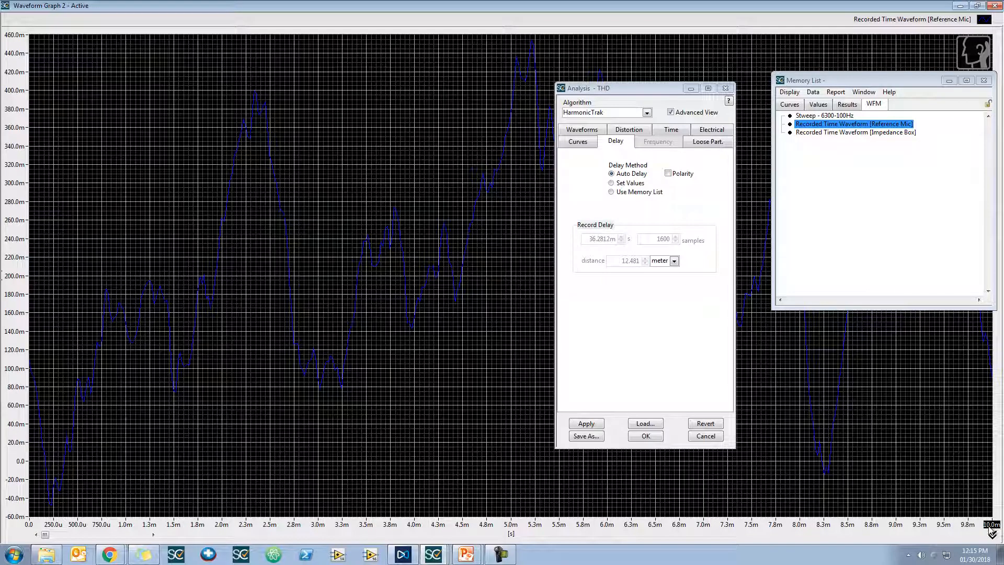
key(BackSpace)
text(50m)
key(Return)
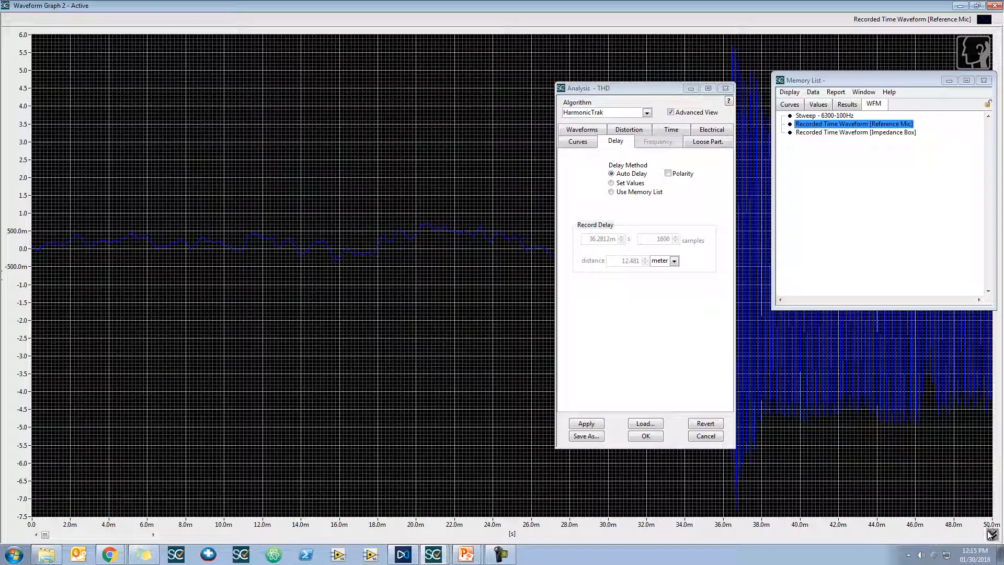
Clear the windows covering the Reference Mic waveform graph, recolour its curve green and restore the graph to its smaller size
click(690, 89)
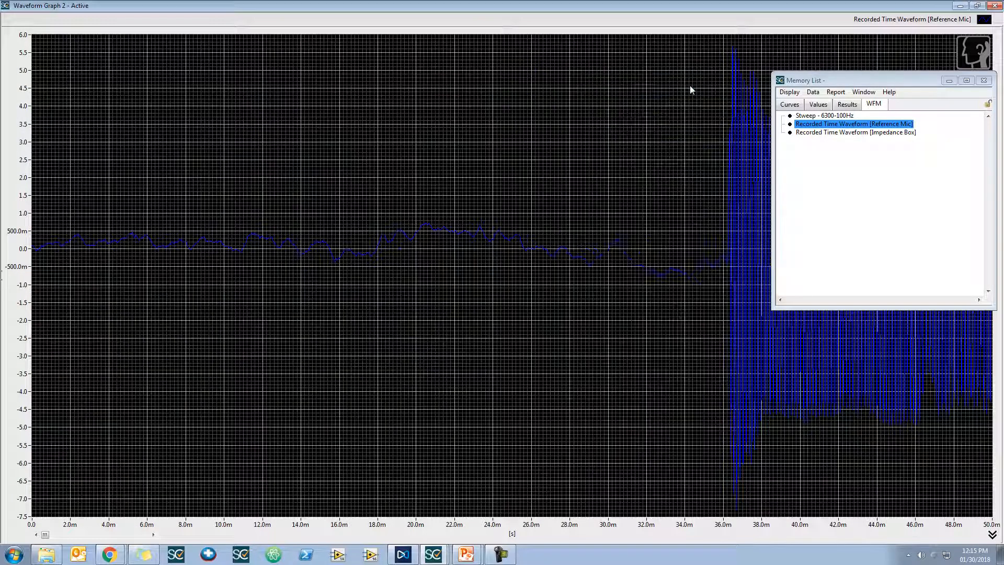
click(950, 81)
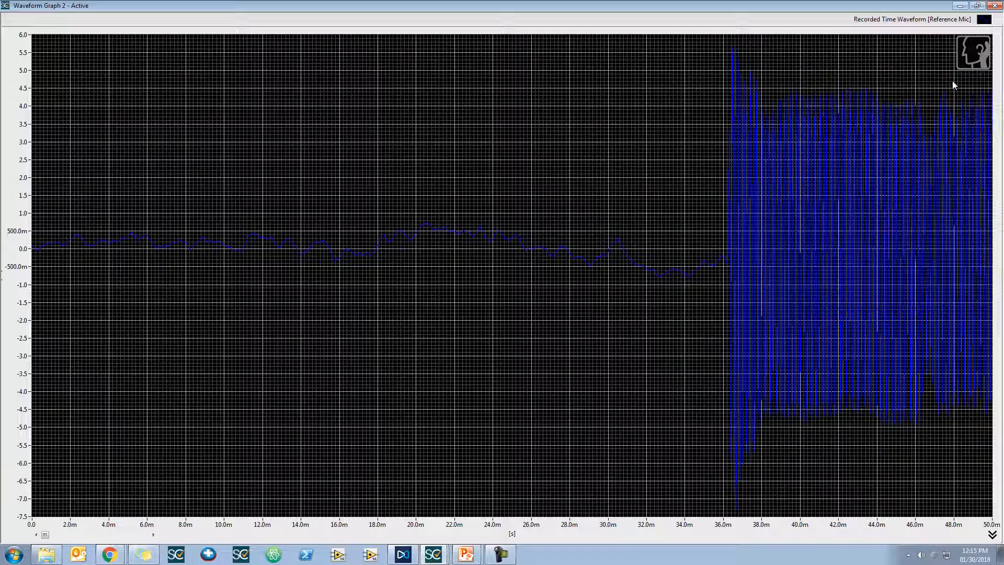
click(984, 19)
mouse_move(941, 46)
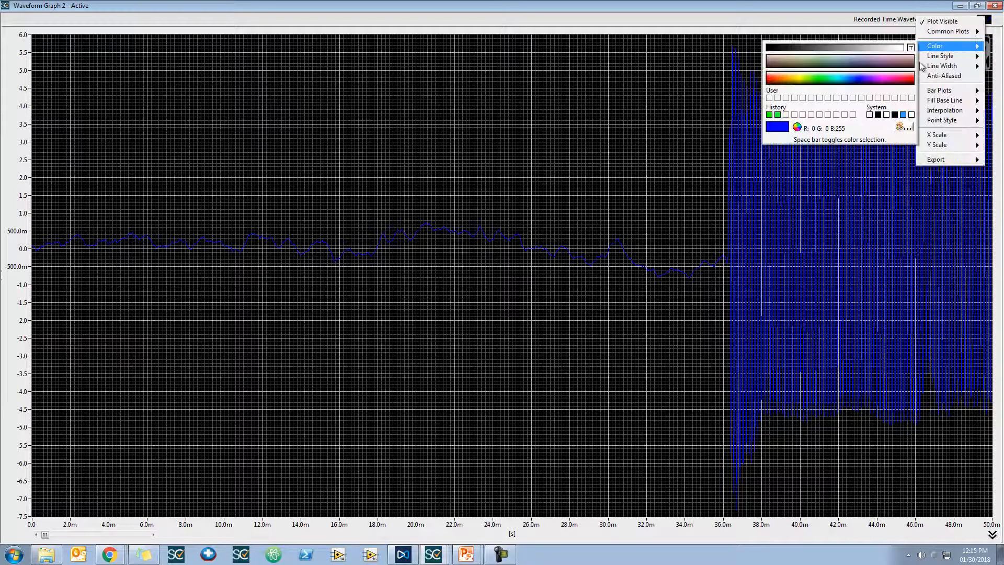
click(823, 78)
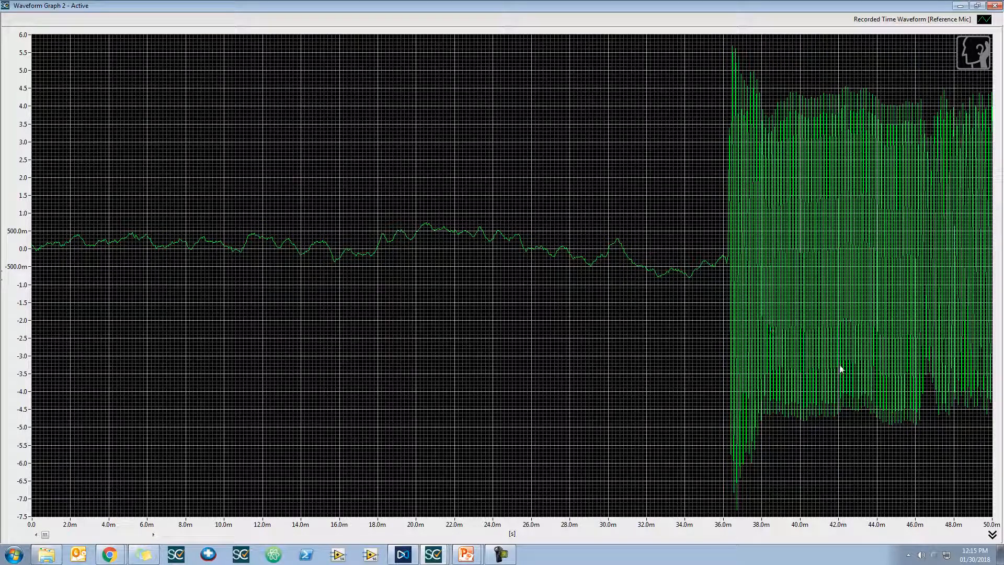
click(975, 5)
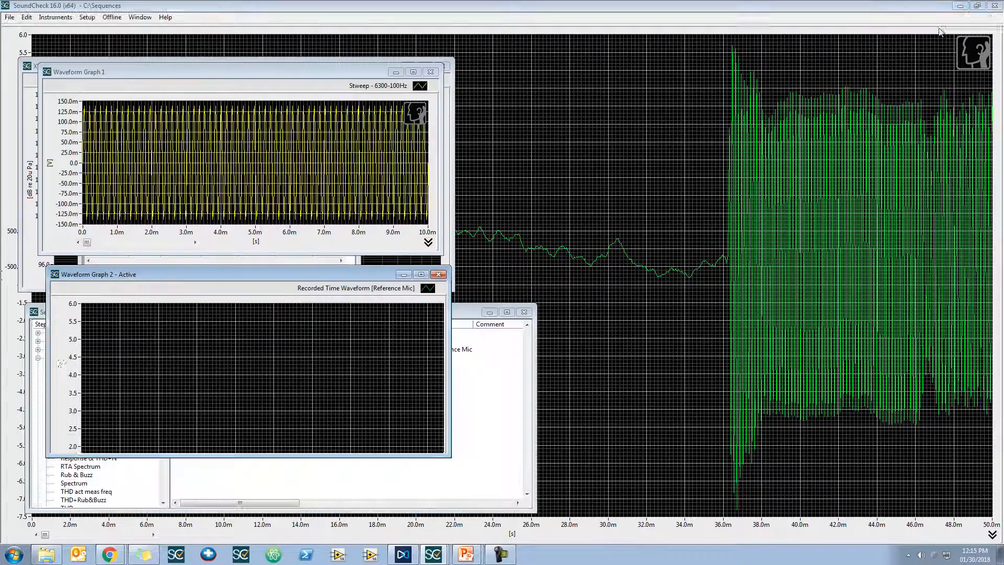
Set the Stweep graph's time axis maximum to 50 ms, then autoscale the time axes of both waveform graphs
click(432, 236)
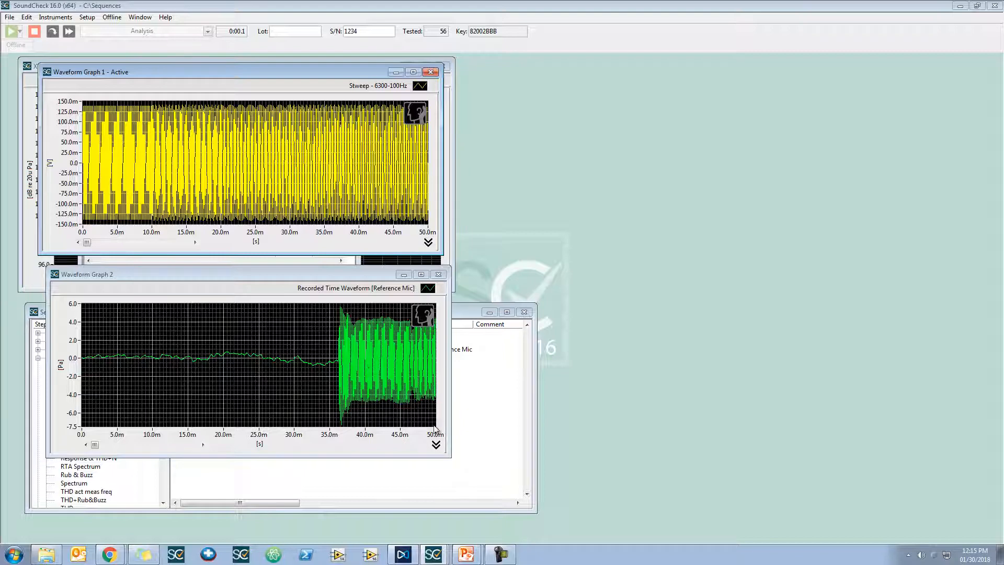
click(435, 444)
click(216, 446)
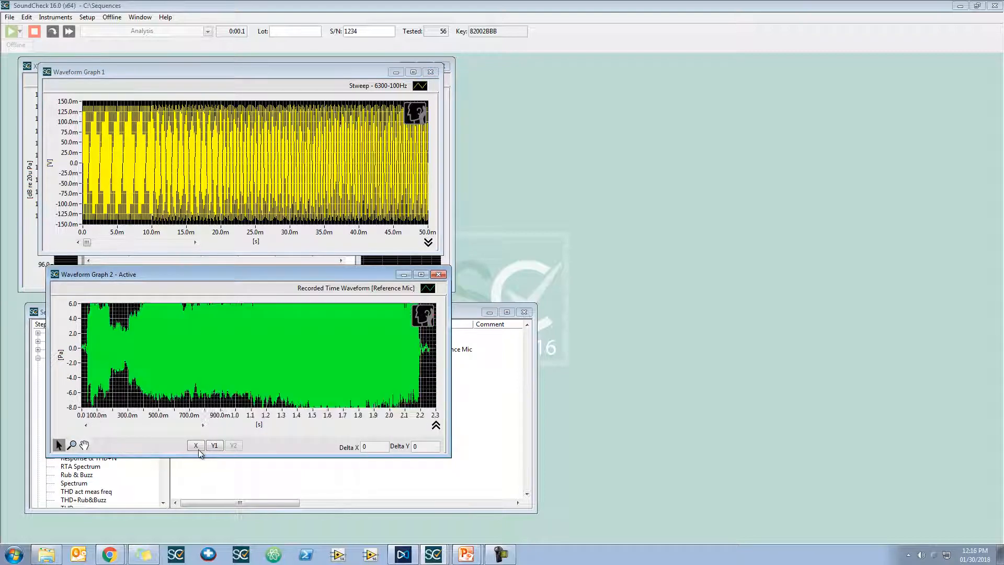
click(428, 241)
click(188, 243)
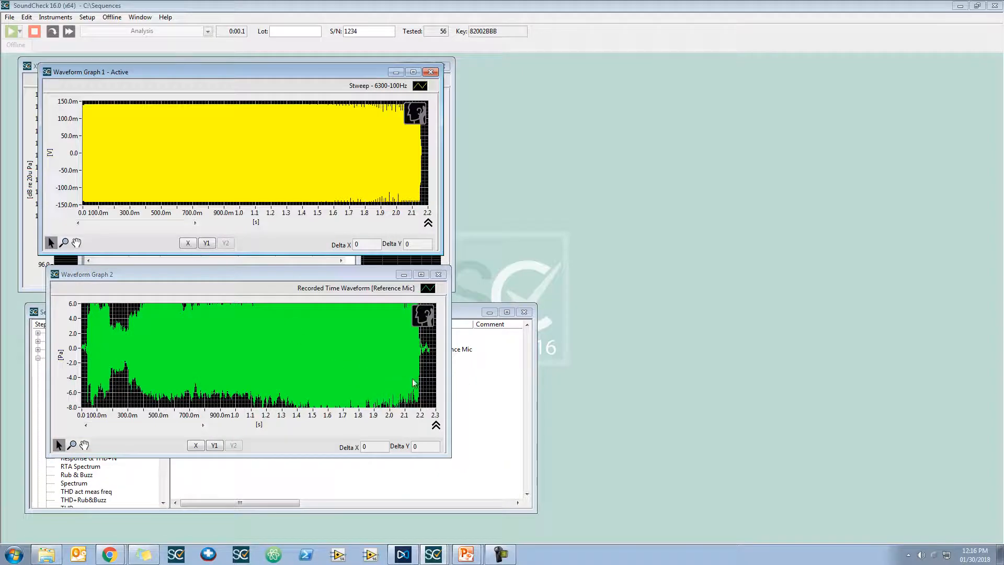
Bring back the THD analysis editor, enable Polarity for the Auto Delay method and apply the change
click(610, 291)
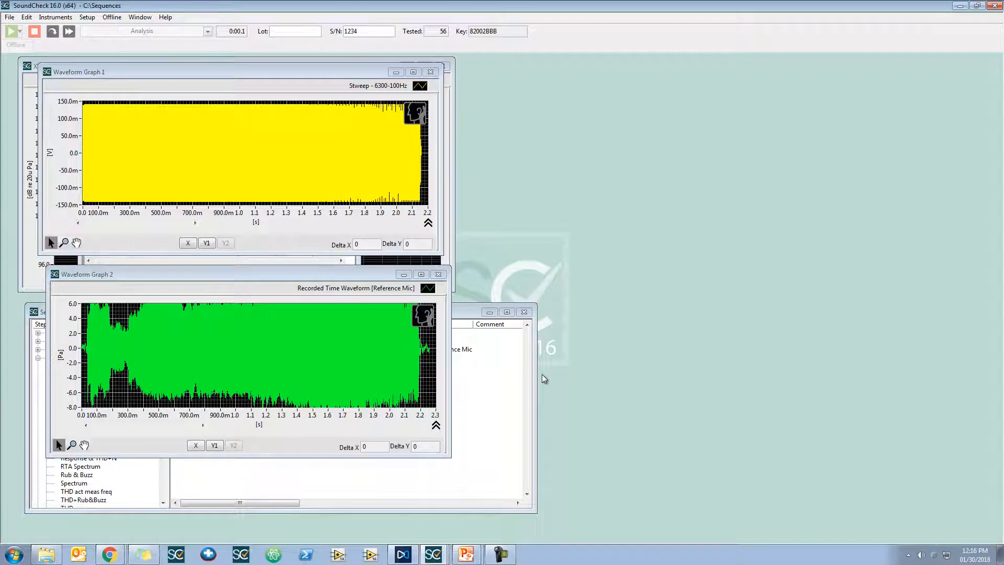
click(478, 493)
click(433, 554)
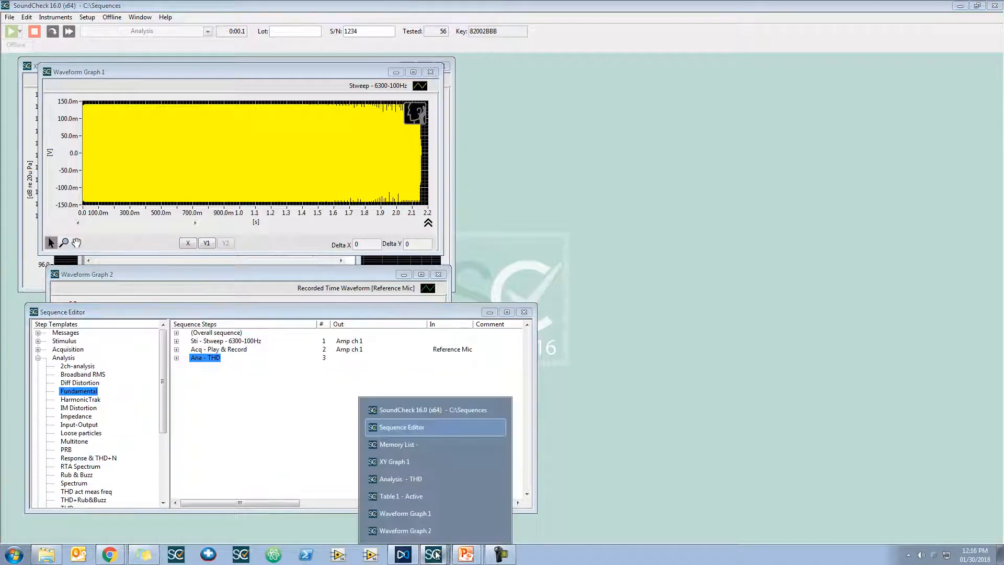
click(433, 480)
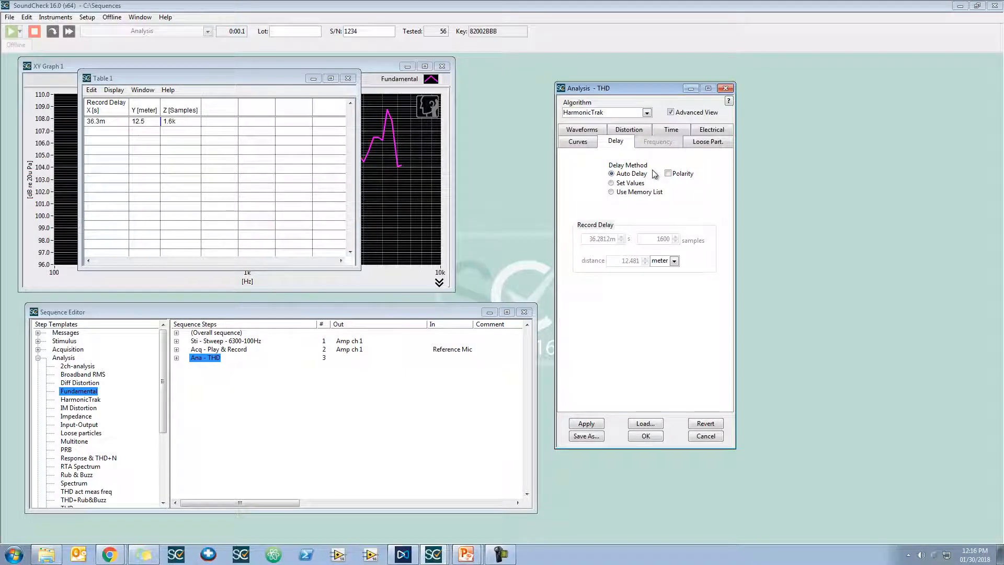
click(668, 174)
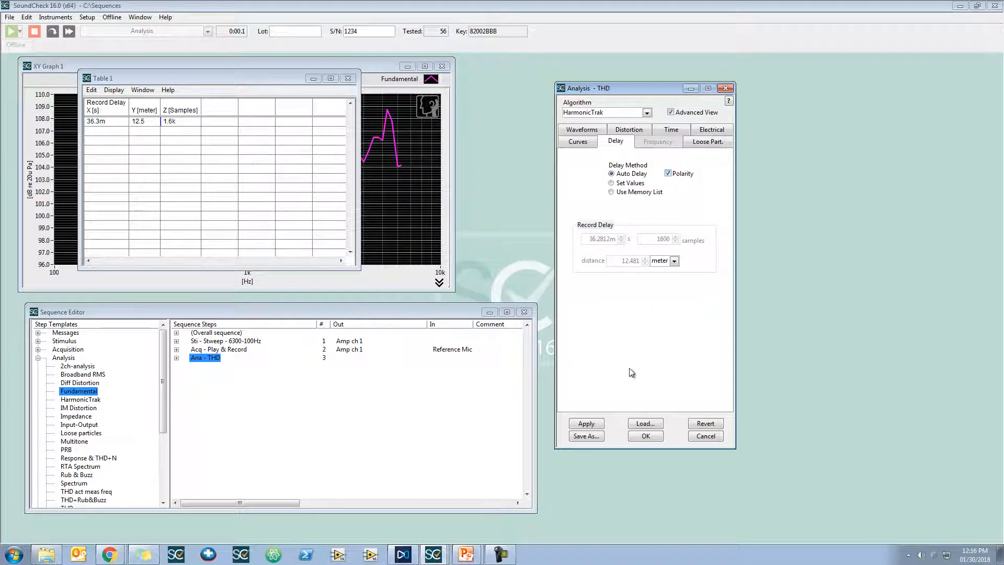
click(590, 424)
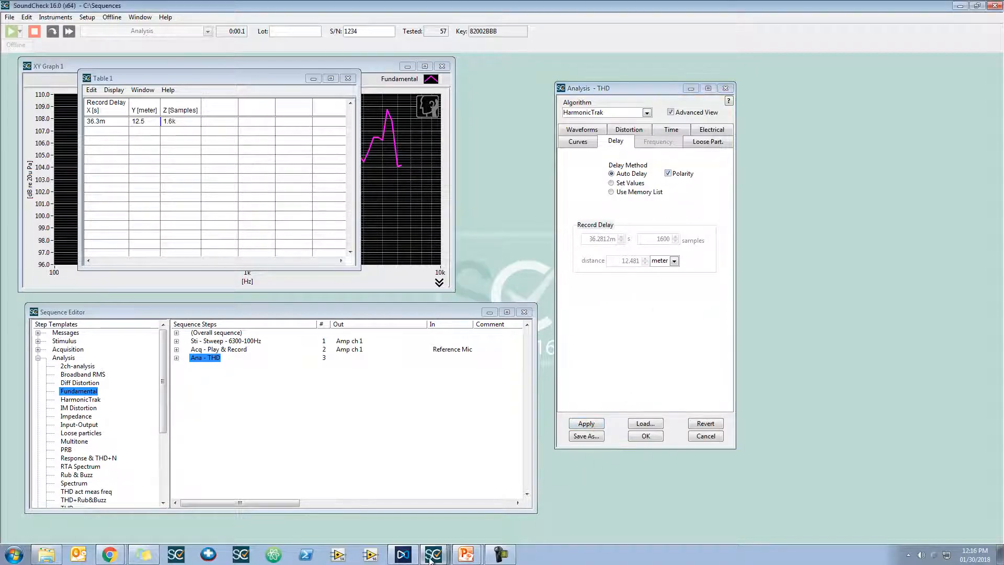
Show the Polarity value from the Memory List in a separate table and inspect its Y value
mouse_move(433, 554)
click(422, 480)
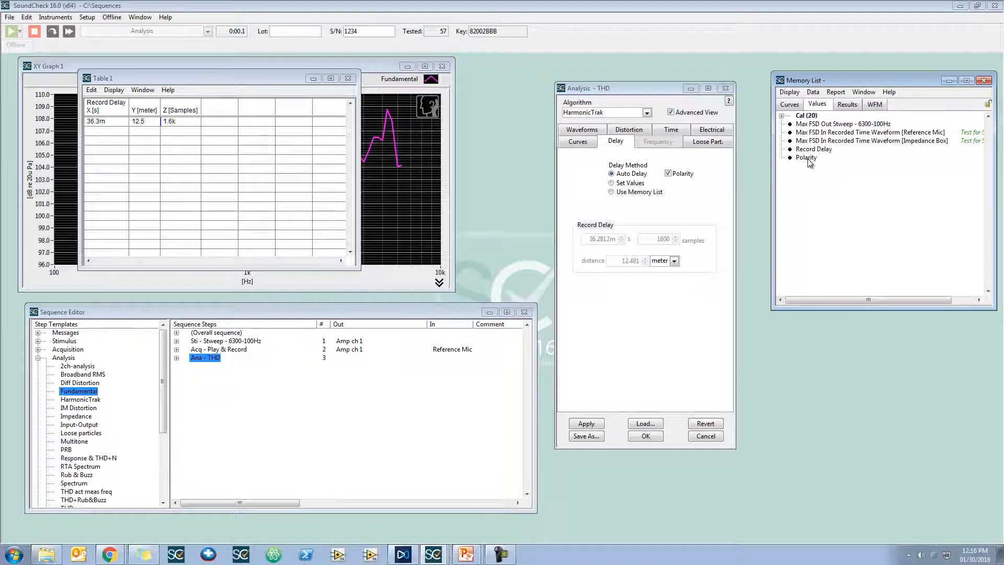
drag(809, 162, 174, 282)
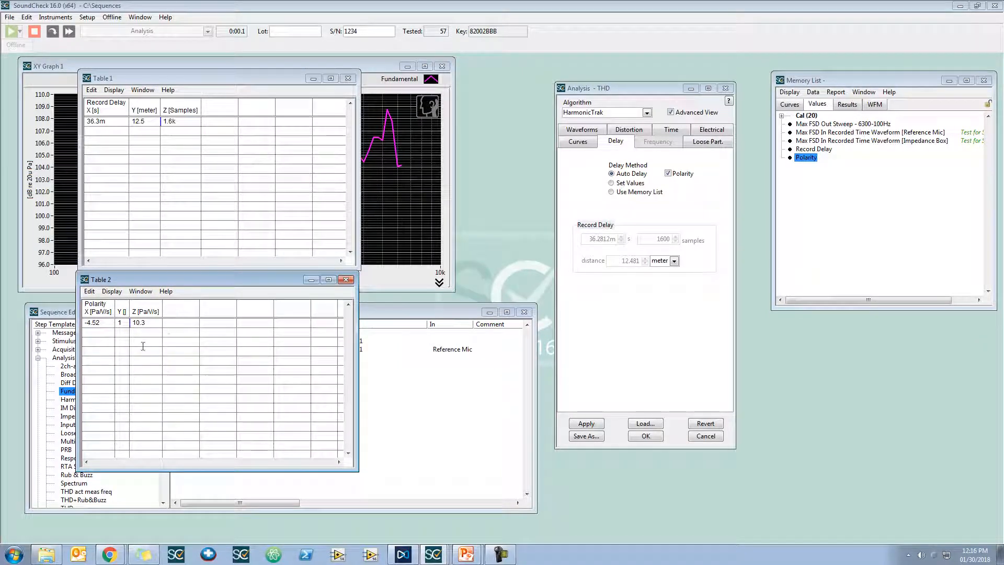
click(121, 322)
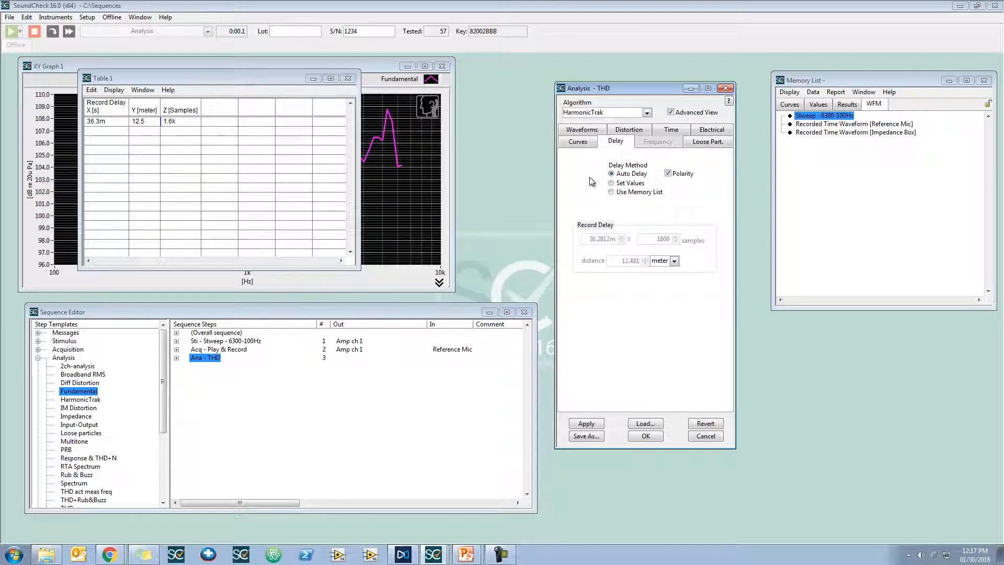
Switch the THD analysis delay method to Set Values and change the distance unit to inches
click(629, 183)
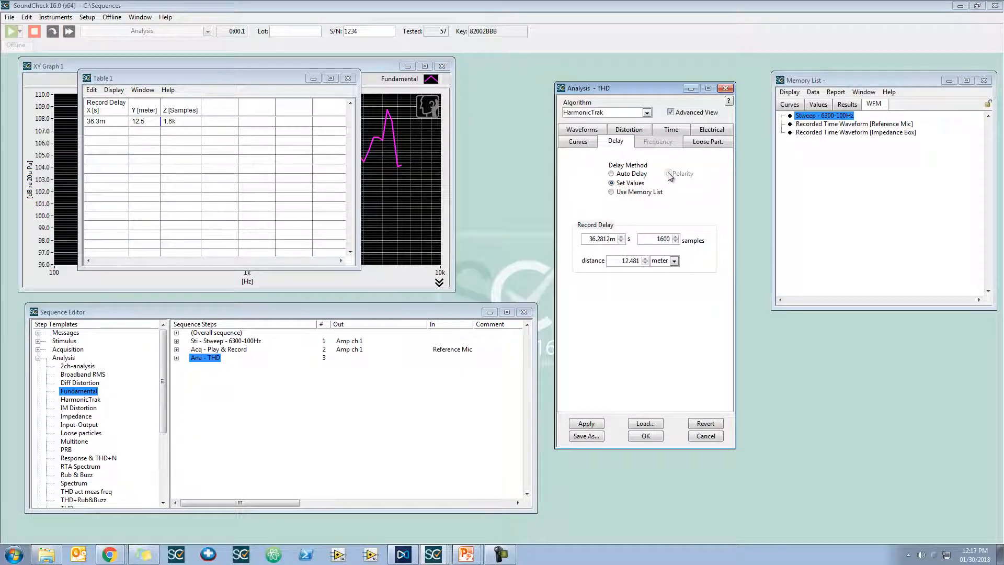
click(639, 192)
click(634, 183)
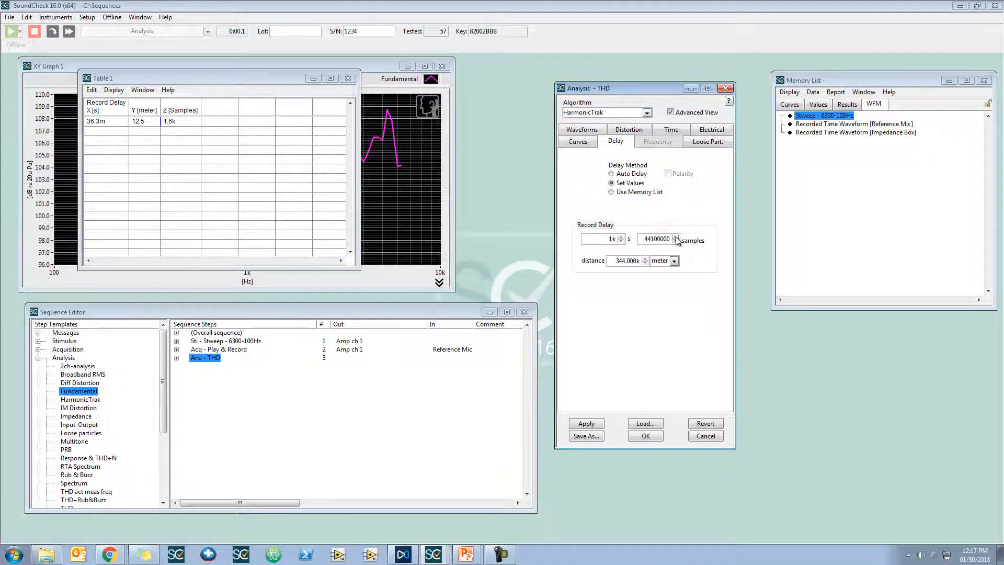
click(674, 261)
click(669, 282)
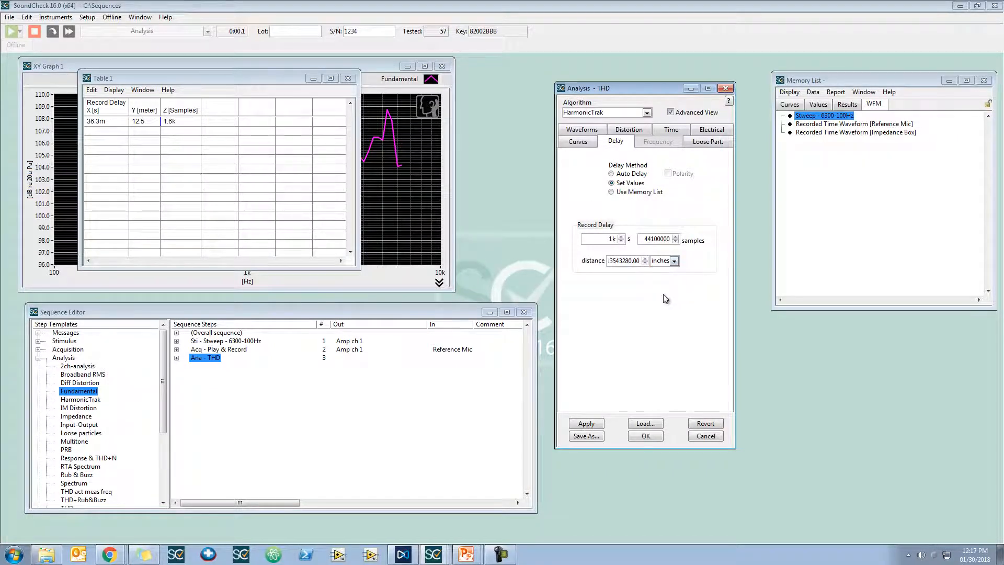
Set the record delay to 2 seconds
click(600, 236)
double_click(600, 236)
text(2)
click(632, 306)
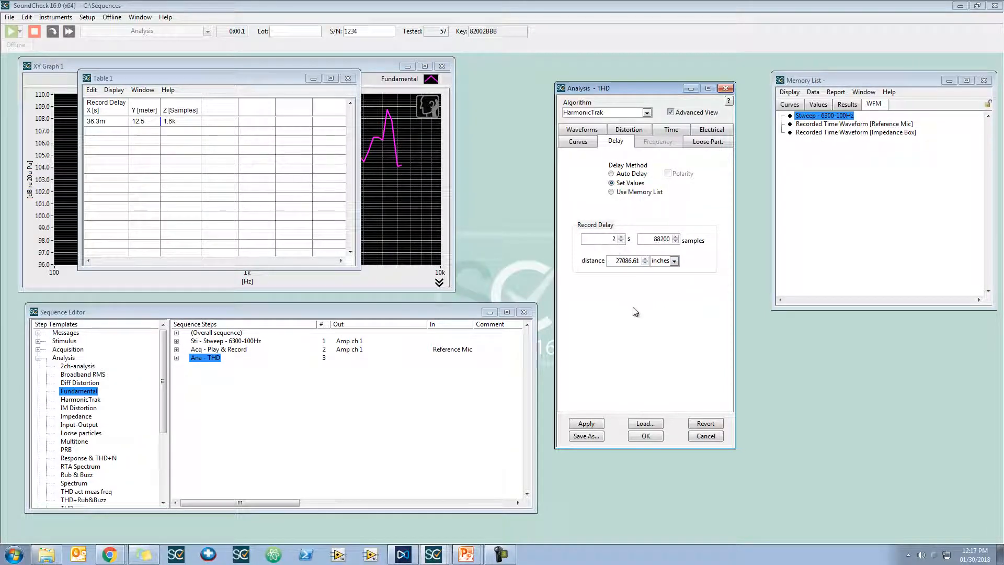
Set the record delay to 5000 samples, then set it by a distance of 24 inches
double_click(659, 239)
text(5000)
click(672, 226)
double_click(629, 262)
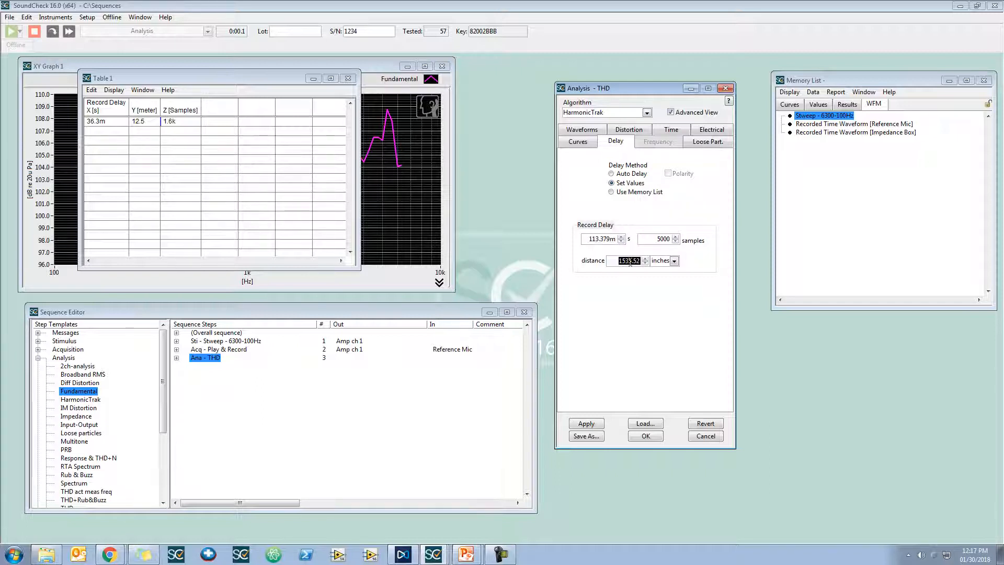
text(24)
click(660, 278)
Switch the THD analysis delay method to Use Memory List and review the memory list values available as a source
click(641, 195)
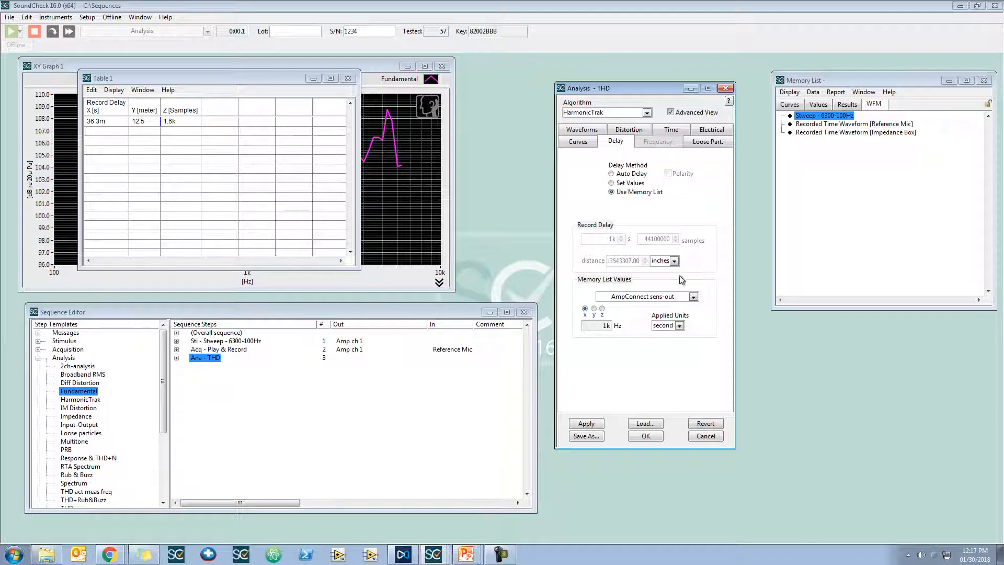
click(693, 296)
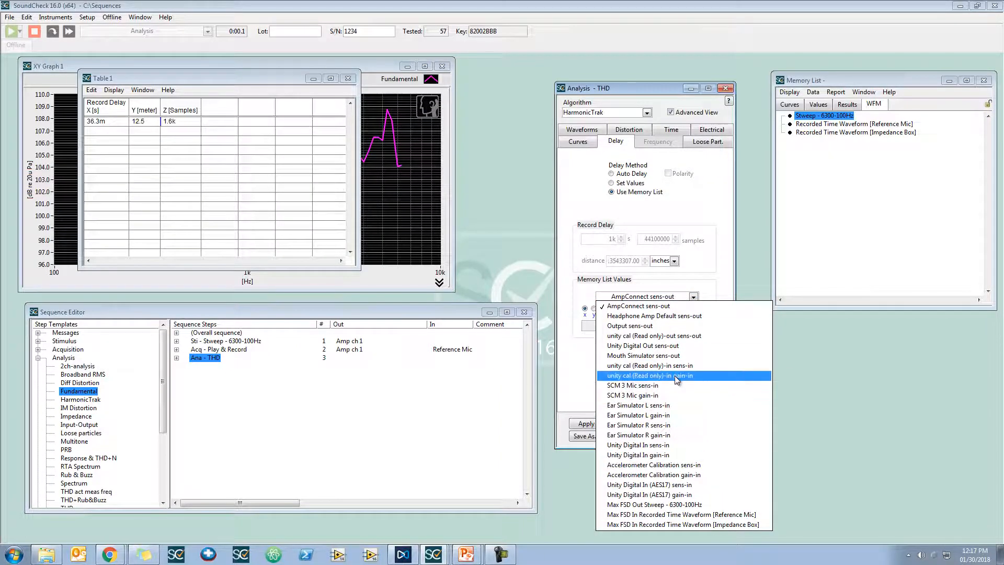
click(663, 202)
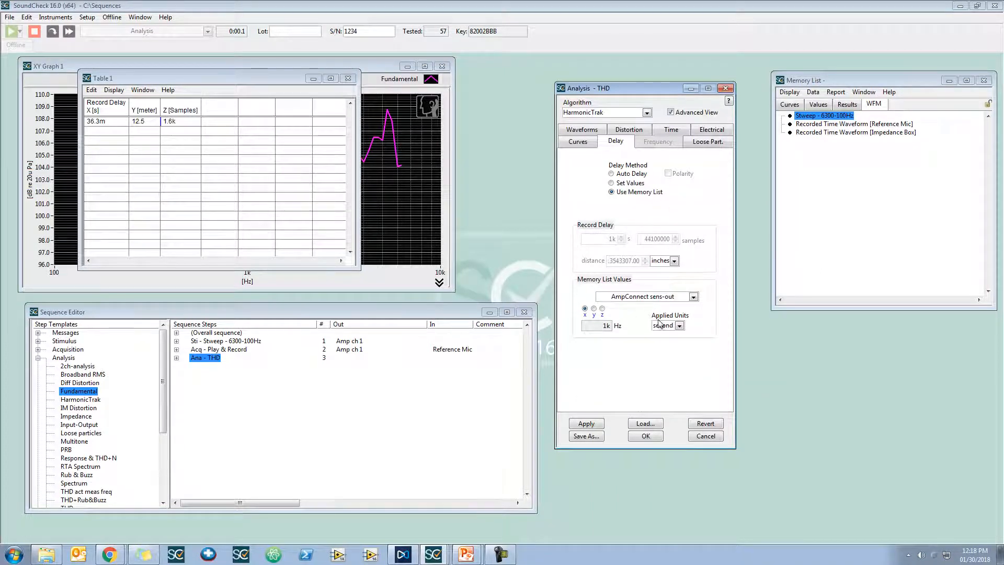
Try the y and x values of AmpConnect sens-out as the delay source and review the applied unit options
click(593, 308)
click(676, 326)
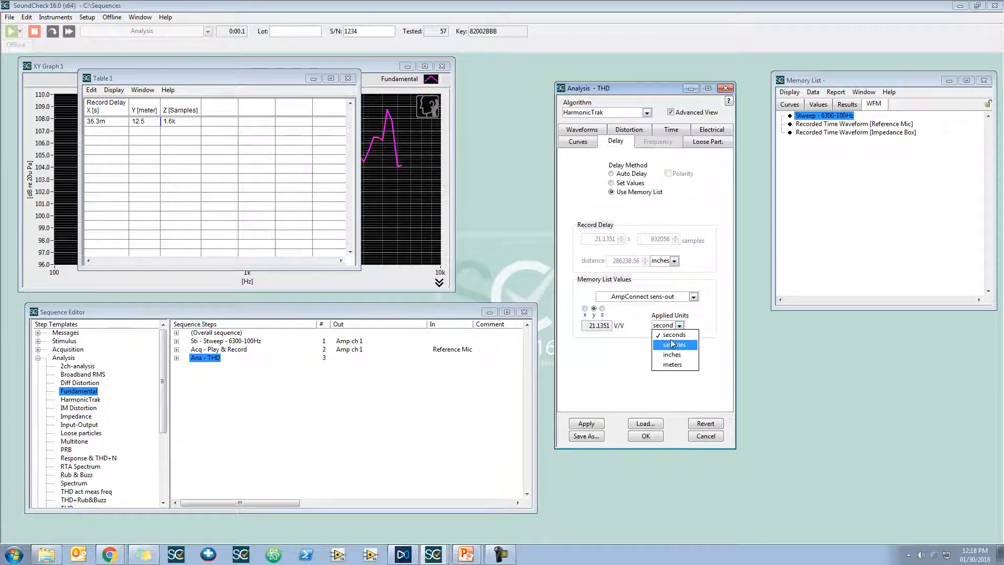
click(603, 313)
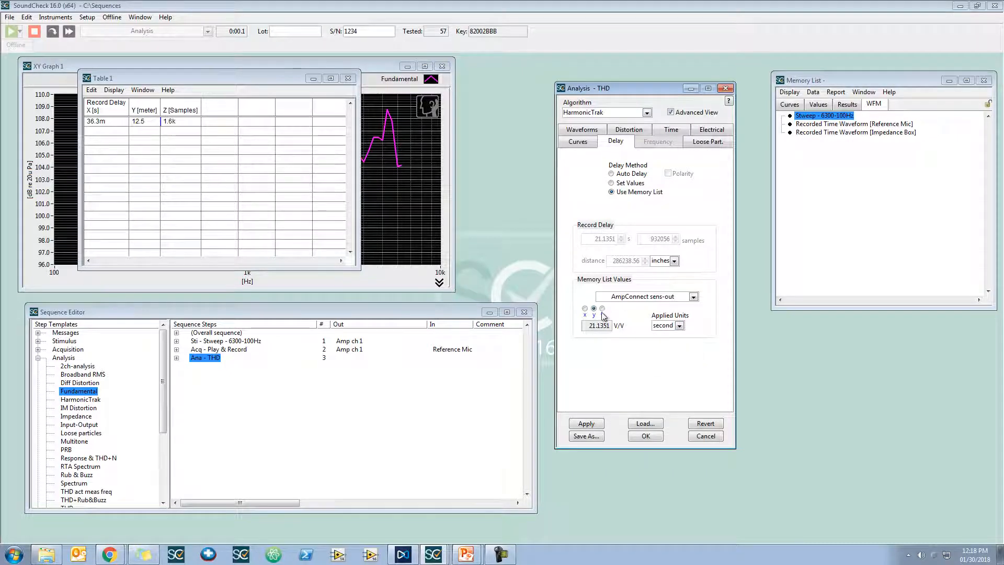
click(584, 308)
click(676, 326)
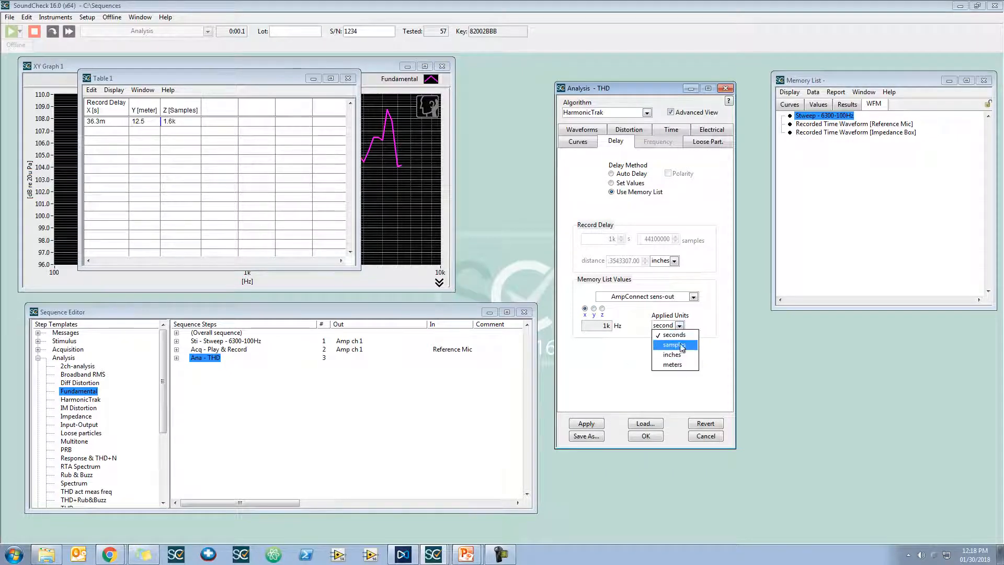
click(620, 369)
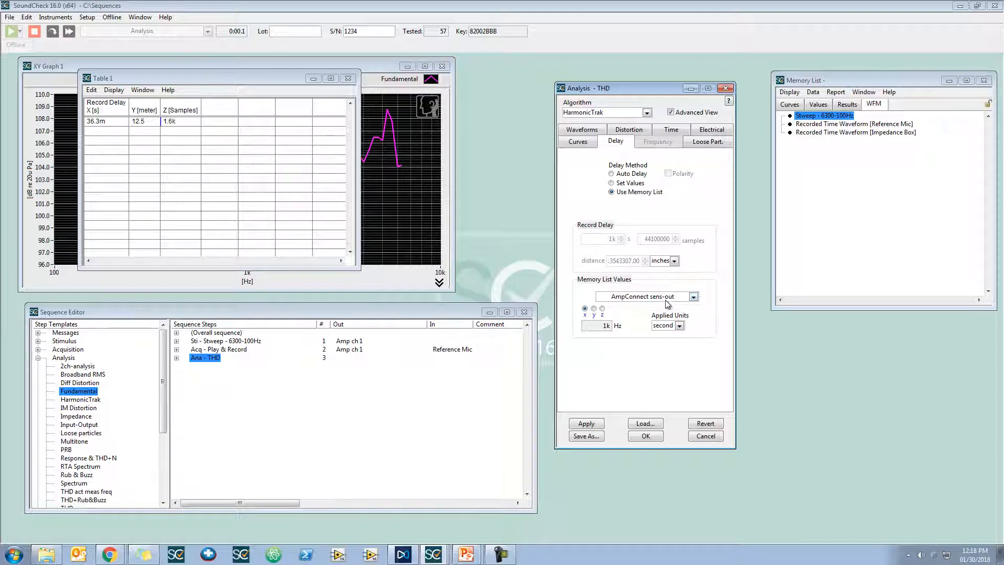
Set the delay method to Auto Delay, enable the Time Envelope result waveform and apply the analysis changes
click(626, 176)
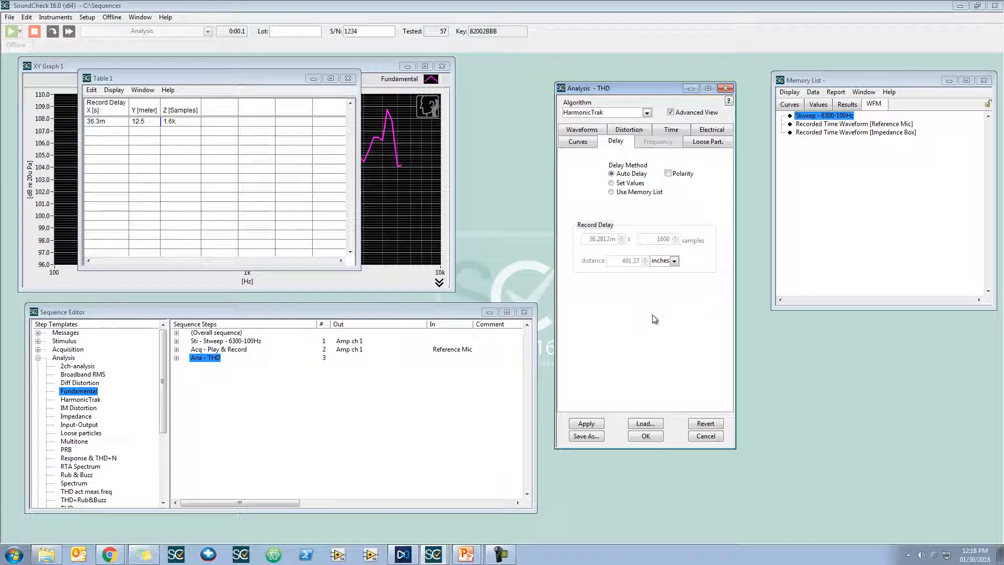
click(675, 134)
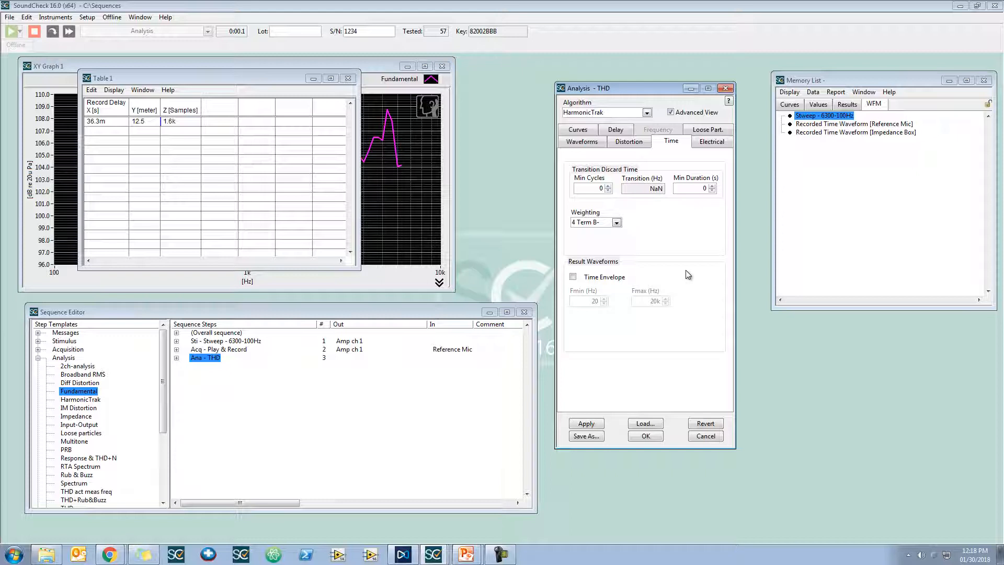
click(620, 282)
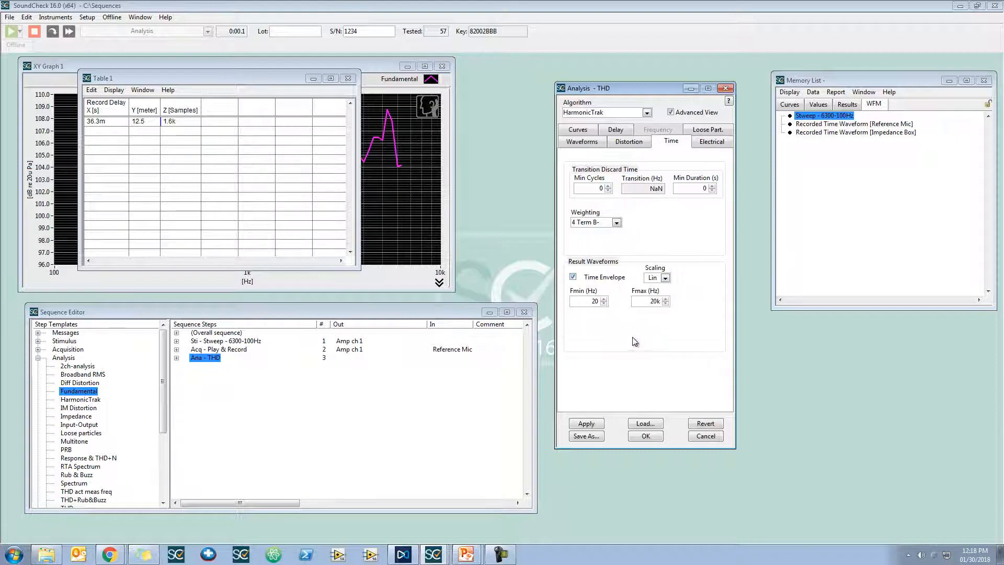
click(582, 426)
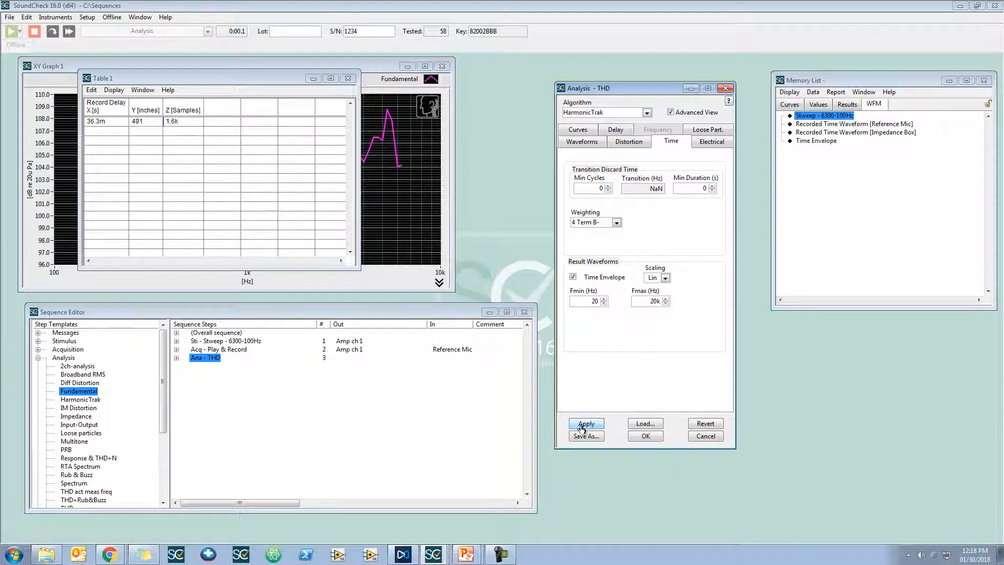
Plot the Time Envelope waveform in its own graph below the table and apply dB scaling to it
double_click(817, 141)
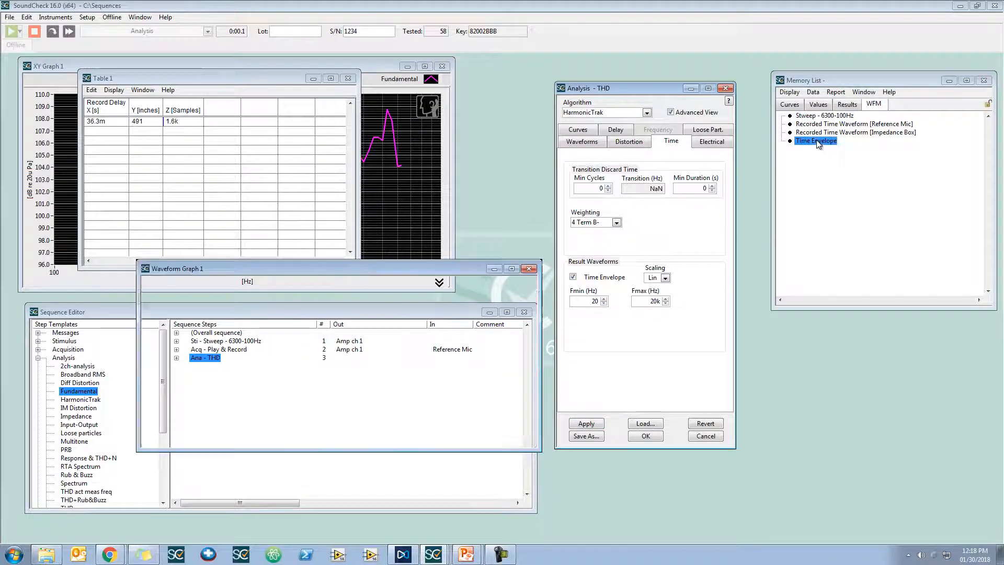
drag(379, 273, 309, 265)
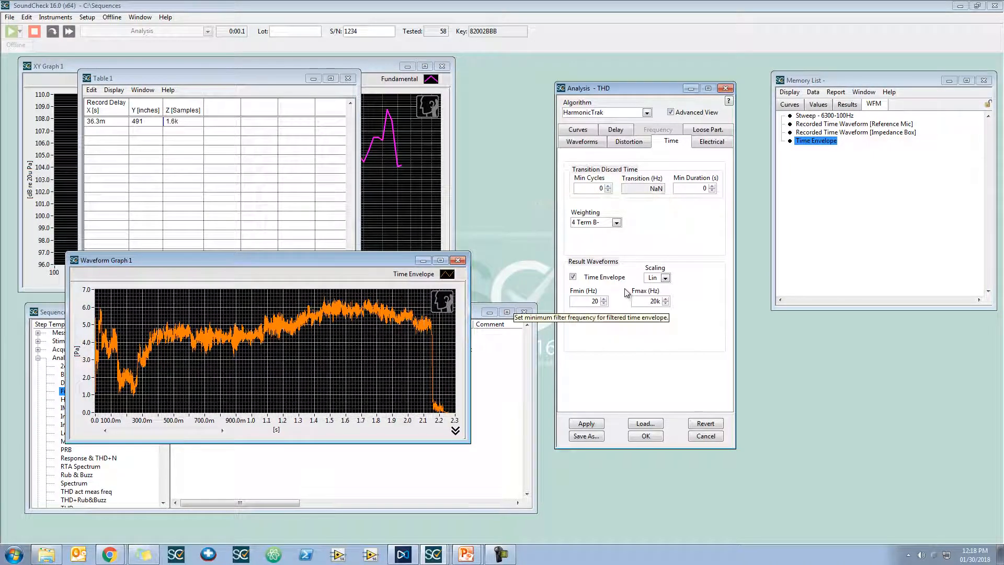
click(665, 278)
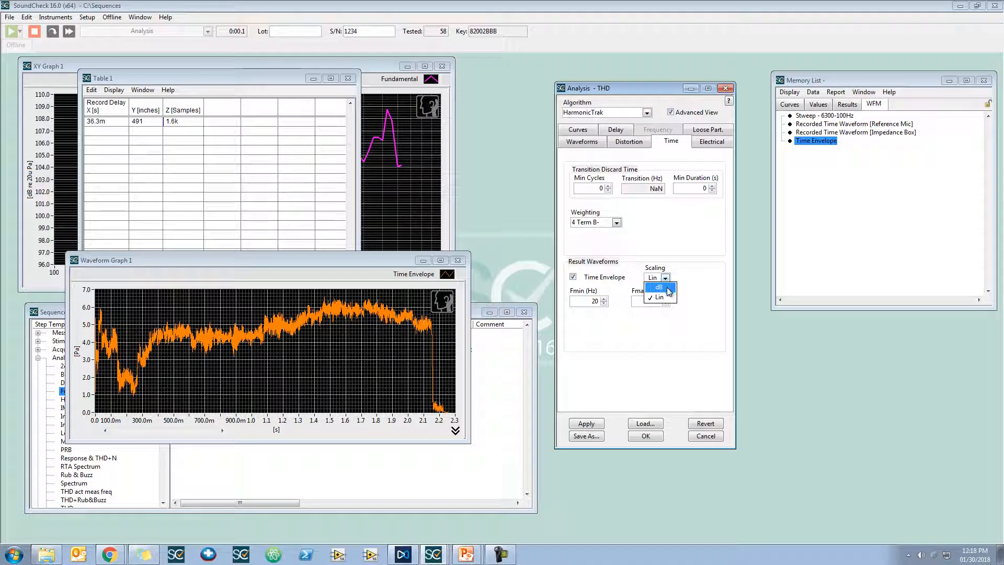
click(659, 288)
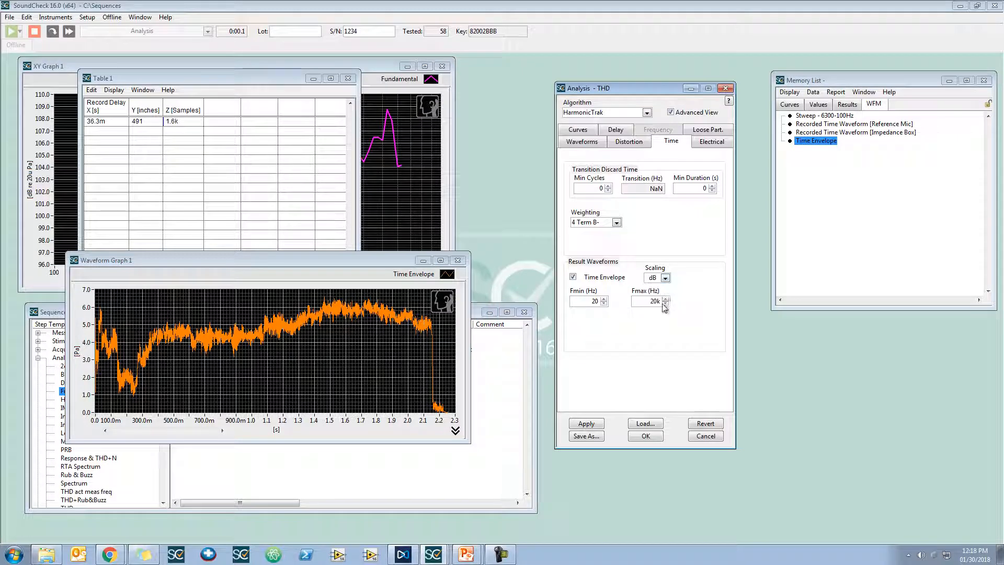
click(585, 424)
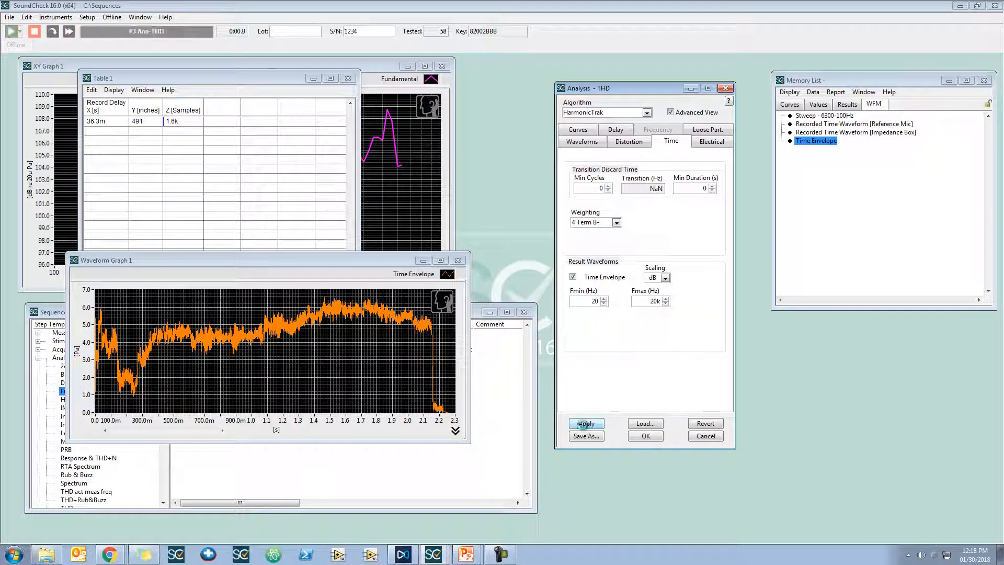
Limit the time envelope filter to an Fmin of 100 Hz and an Fmax of 6.3 kHz and apply it
double_click(595, 301)
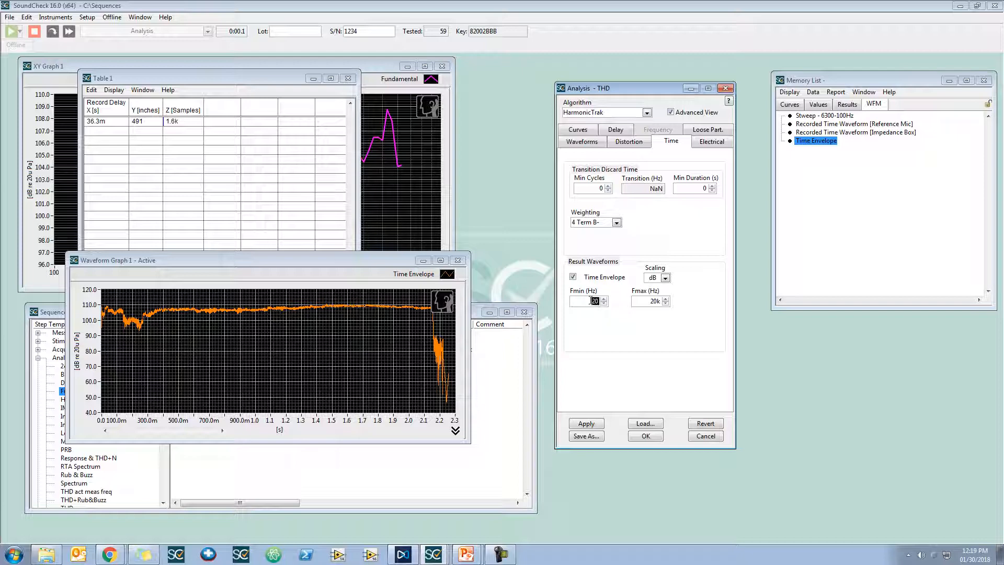
text(100)
double_click(653, 301)
text(6.3k)
click(596, 423)
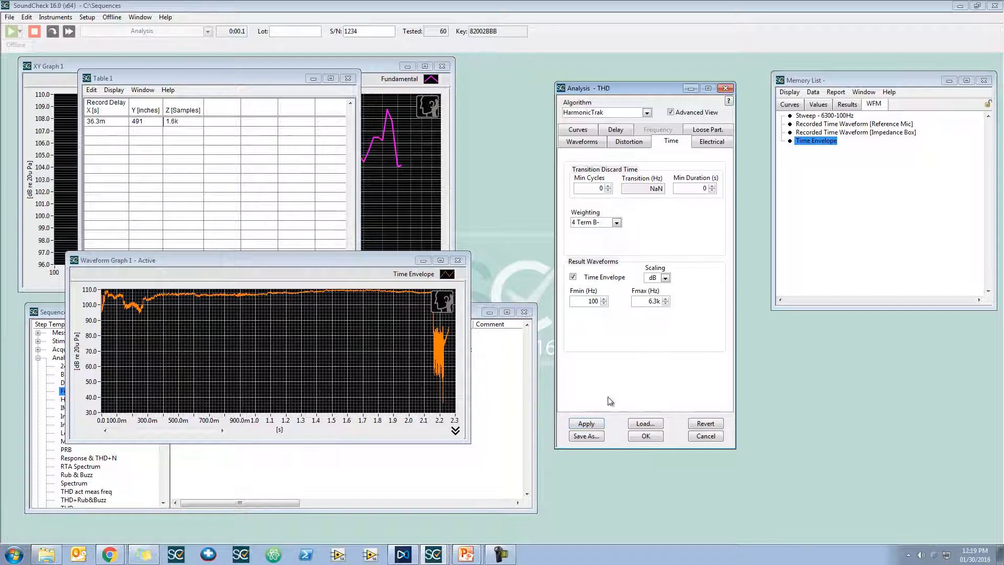
Set the time envelope scaling to Lin and apply the change
click(666, 278)
click(659, 296)
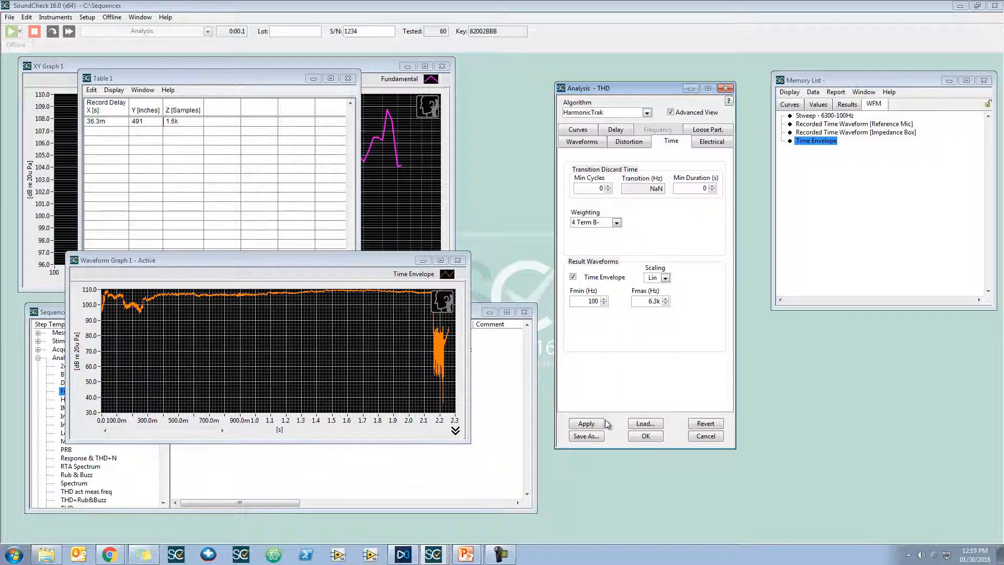
click(601, 421)
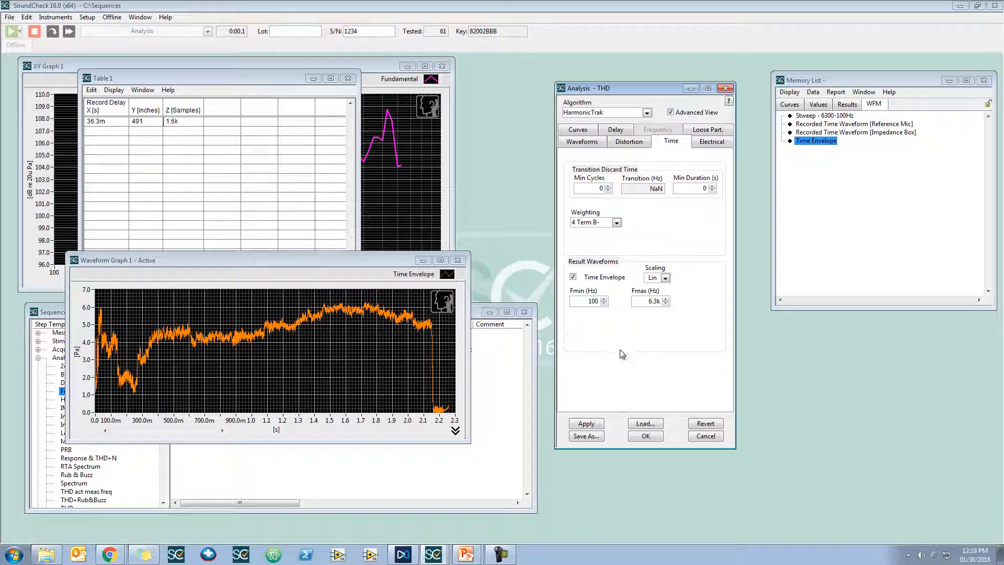